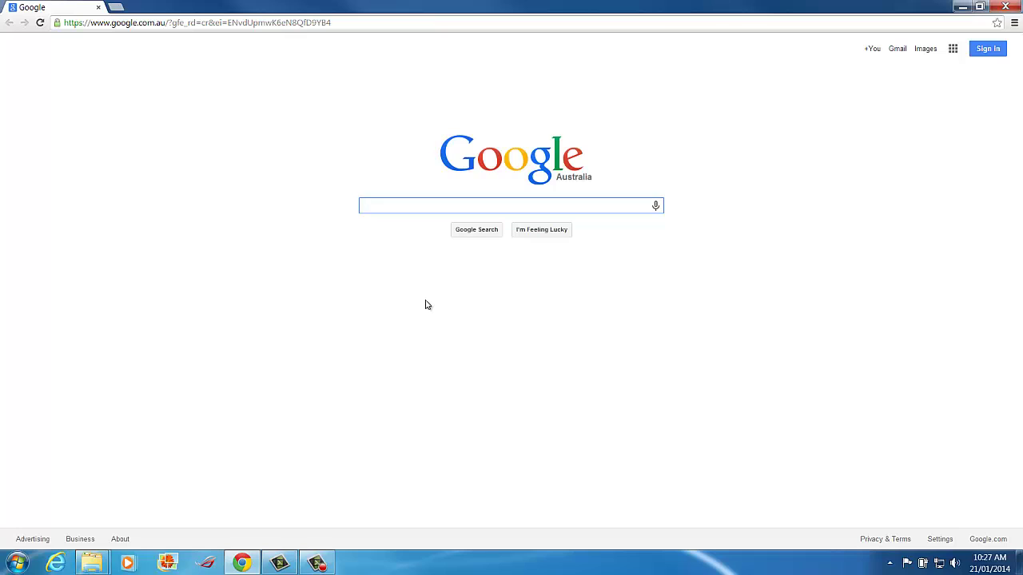
Go to online.appliededucation.com.au using the address bar's autocomplete suggestion
left_click(349, 25)
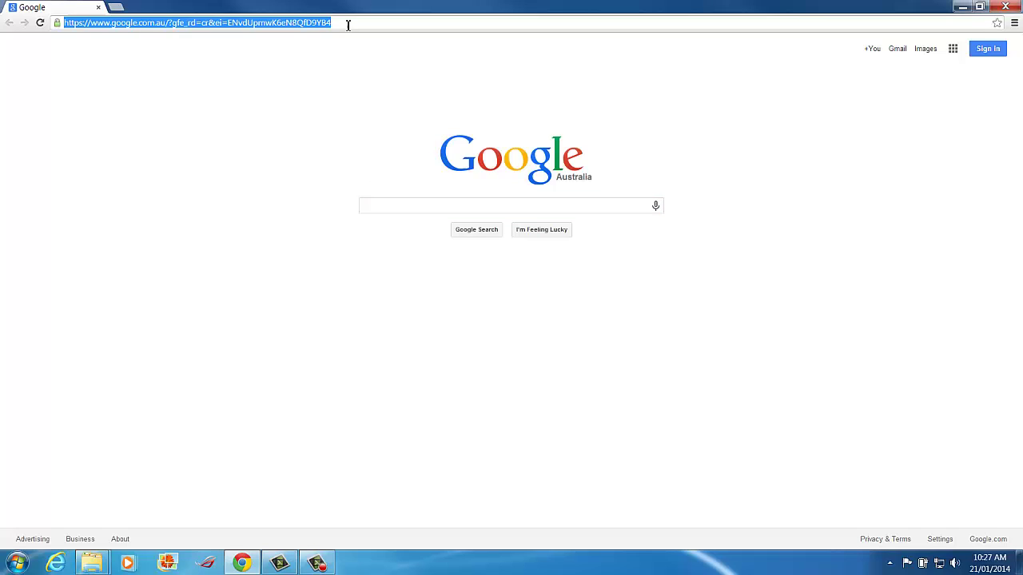
type("online.")
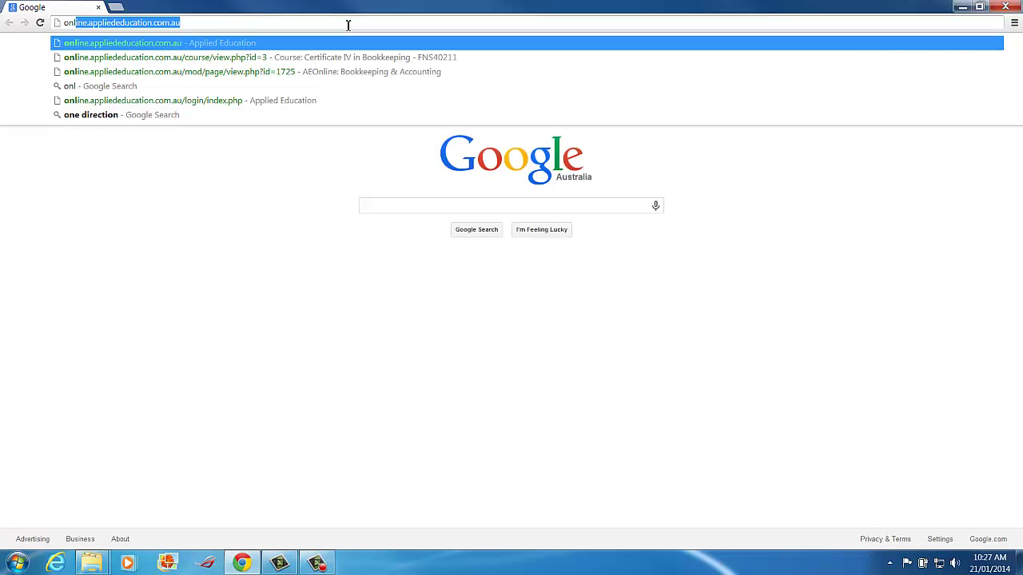
type("app")
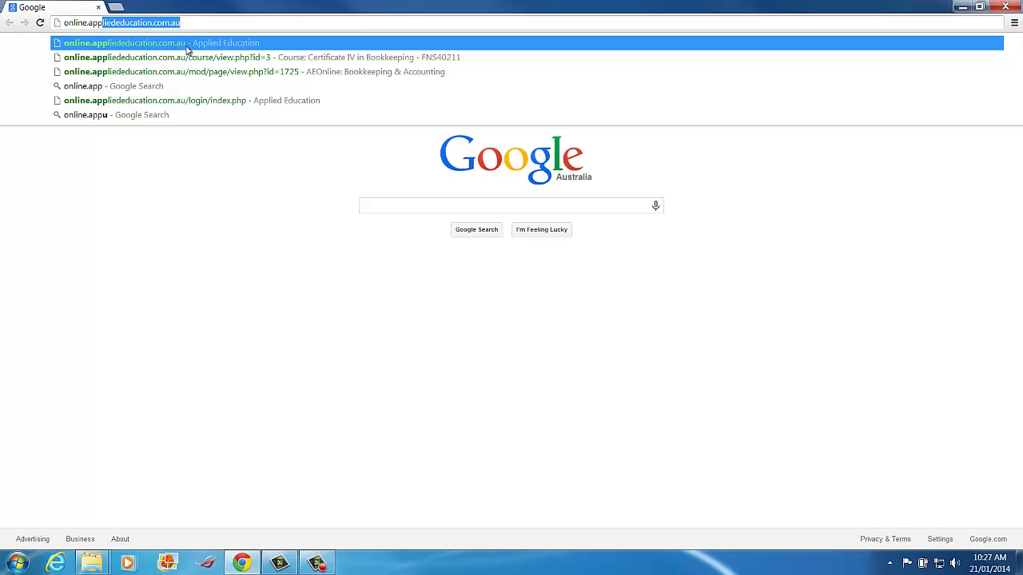
left_click(186, 46)
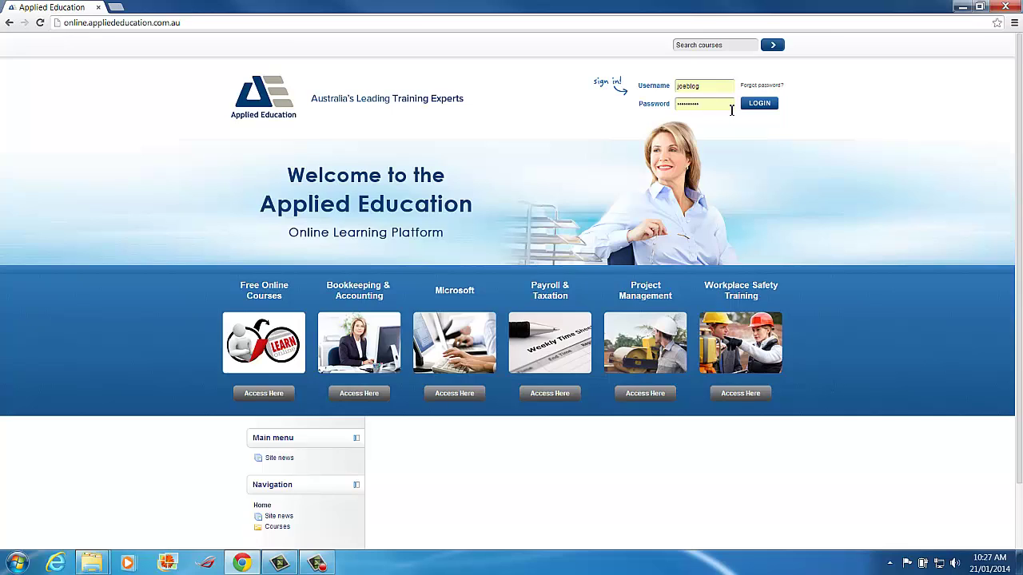
Log in, then open Bookkeeping & Accounting and the Certificate IV in Bookkeeping course to get the MYOB 19.7 PC download
left_click(732, 110)
left_click(768, 106)
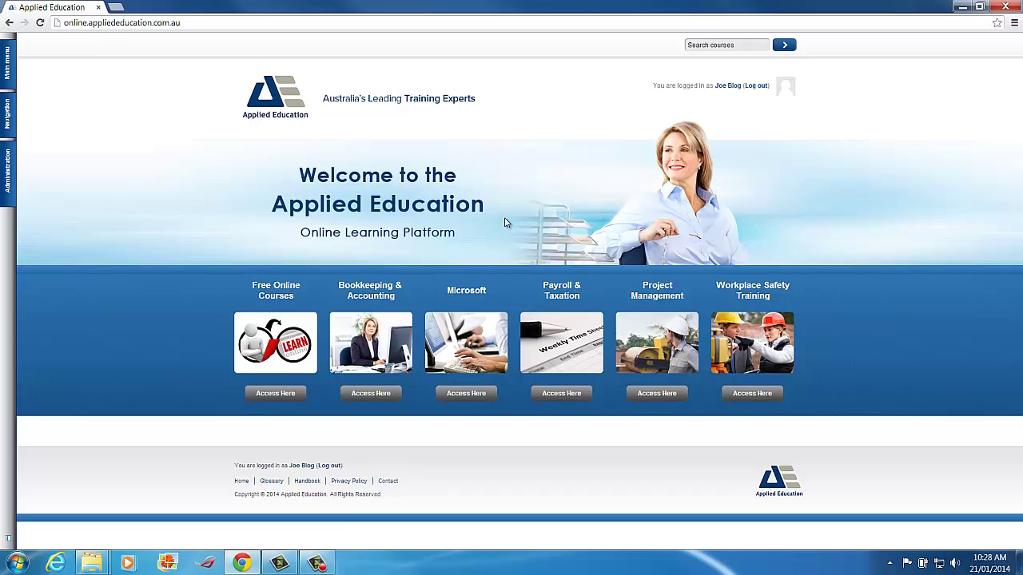
left_click(370, 395)
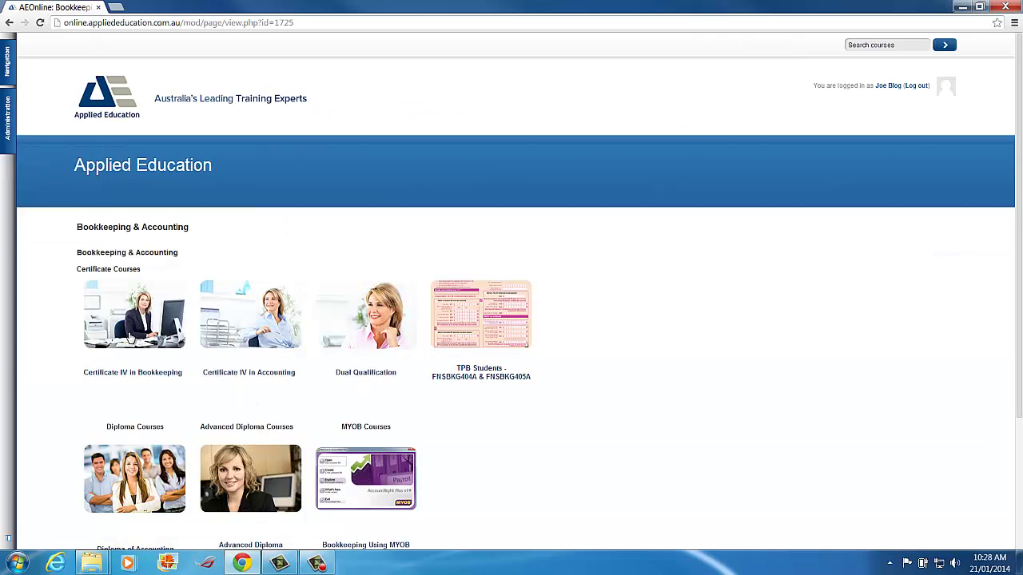
left_click(131, 334)
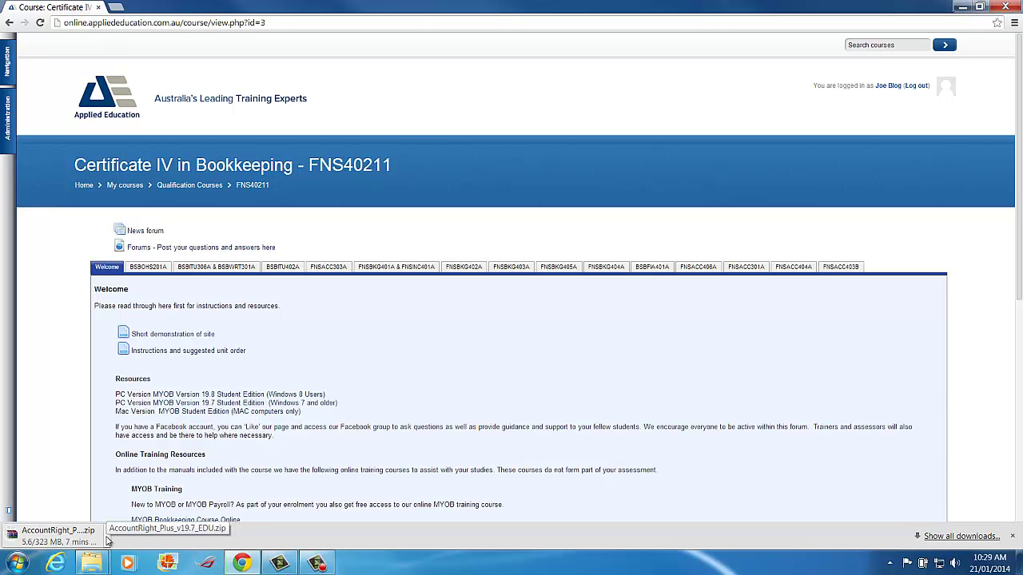
Show the AccountRight_Plus_v19.7_EDU download in its Downloads folder
left_click(108, 542)
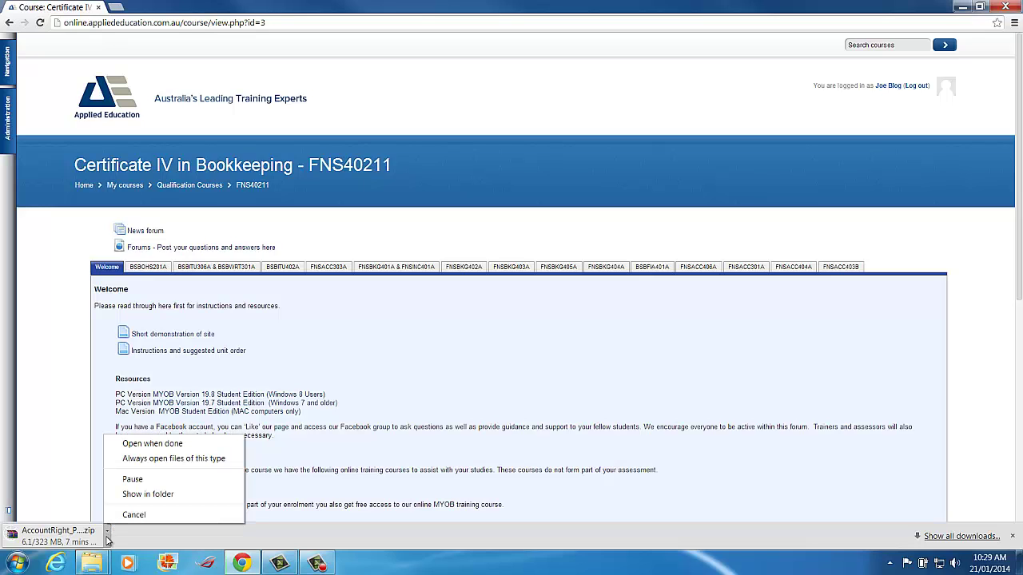
left_click(152, 493)
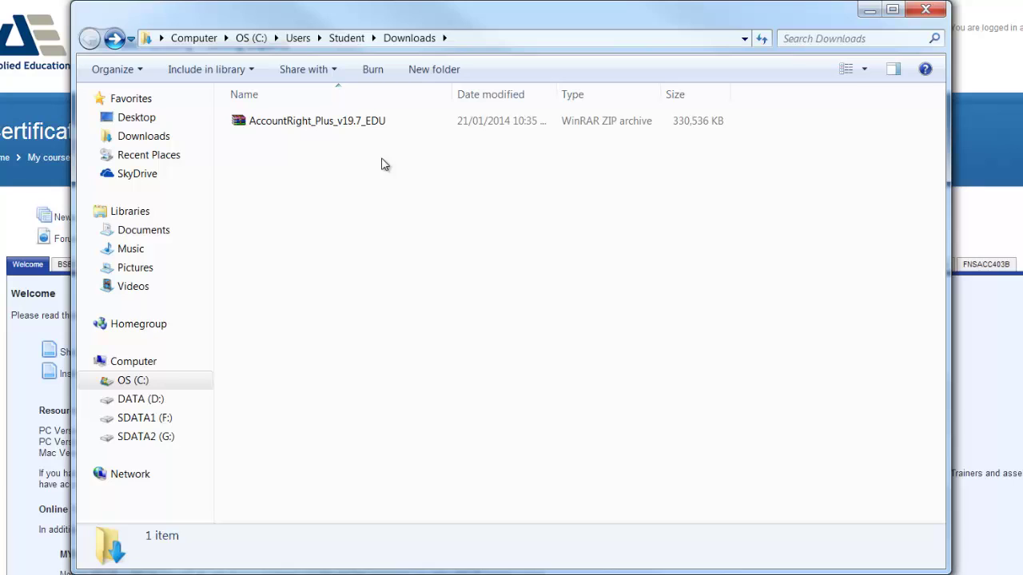
Copy the AccountRight_Plus_v19.7_EDU zip and paste it into C:\Cert IV folder\Applications and Downloads
left_click(376, 126)
right_click(376, 123)
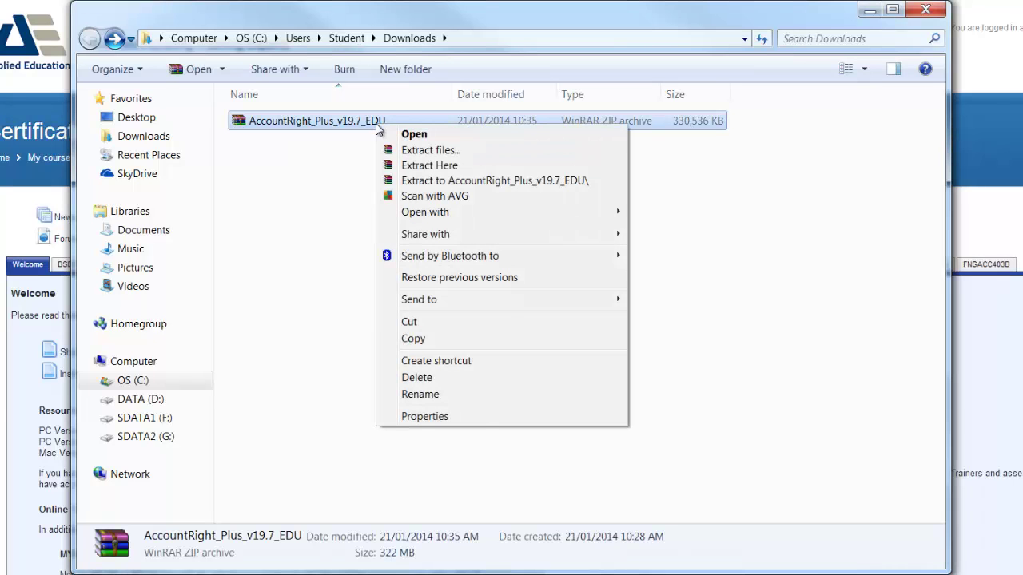
left_click(412, 338)
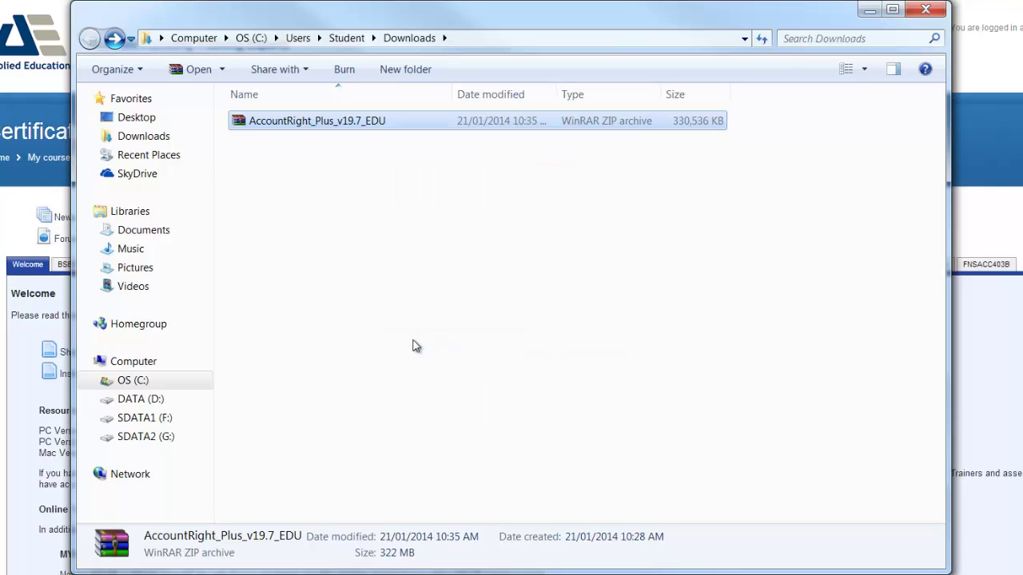
left_click(136, 385)
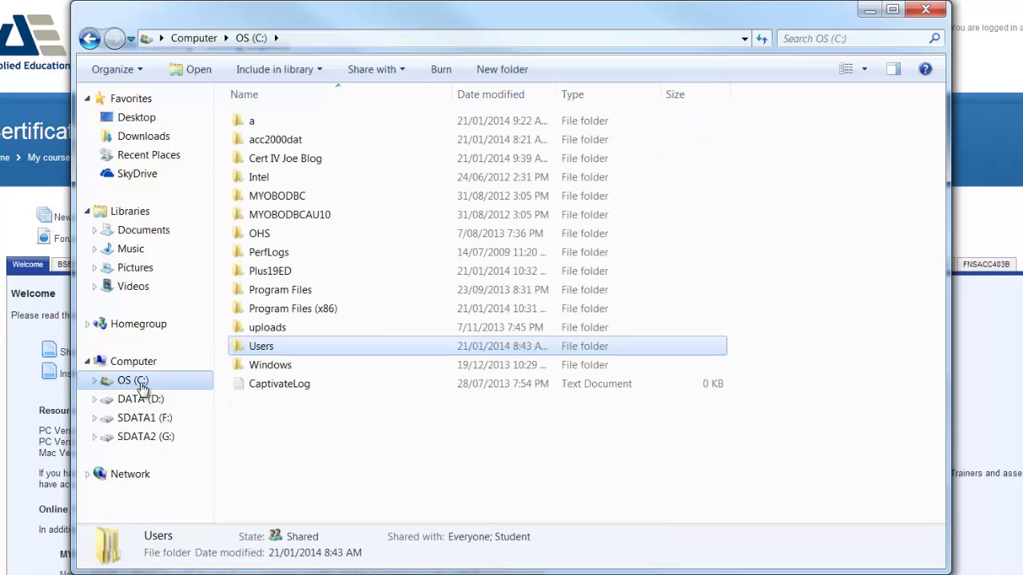
left_click(307, 163)
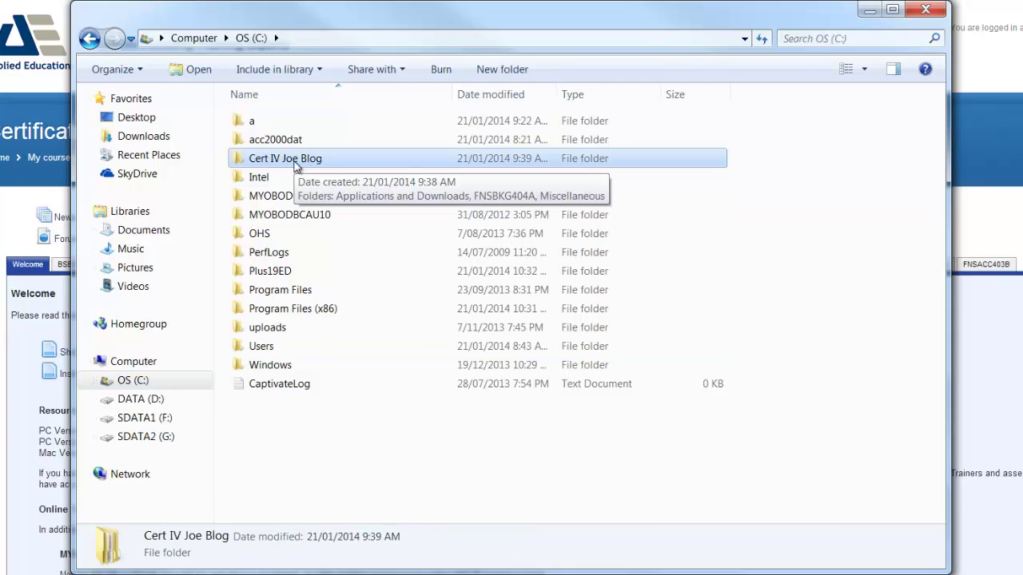
double_click(296, 160)
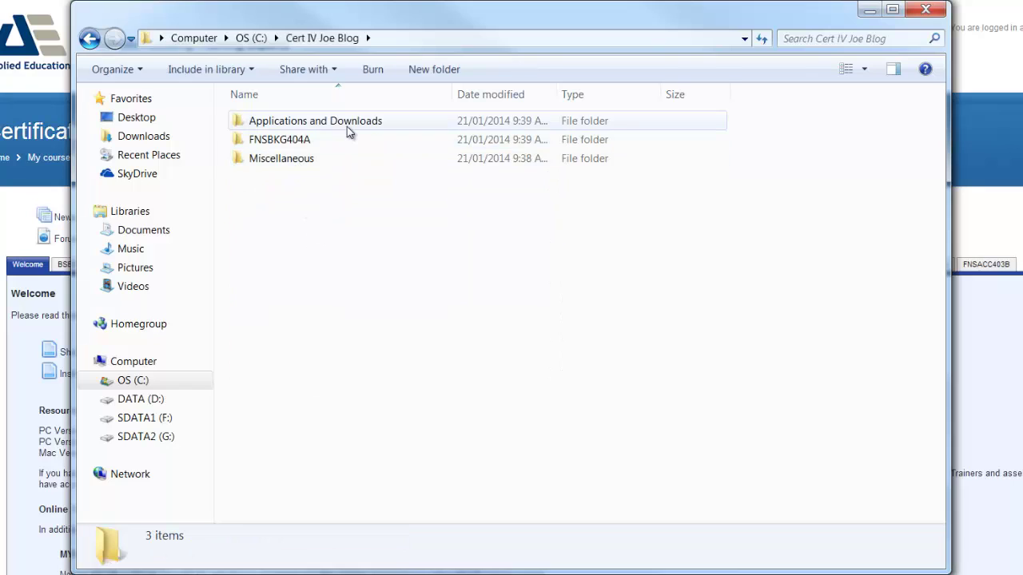
double_click(347, 126)
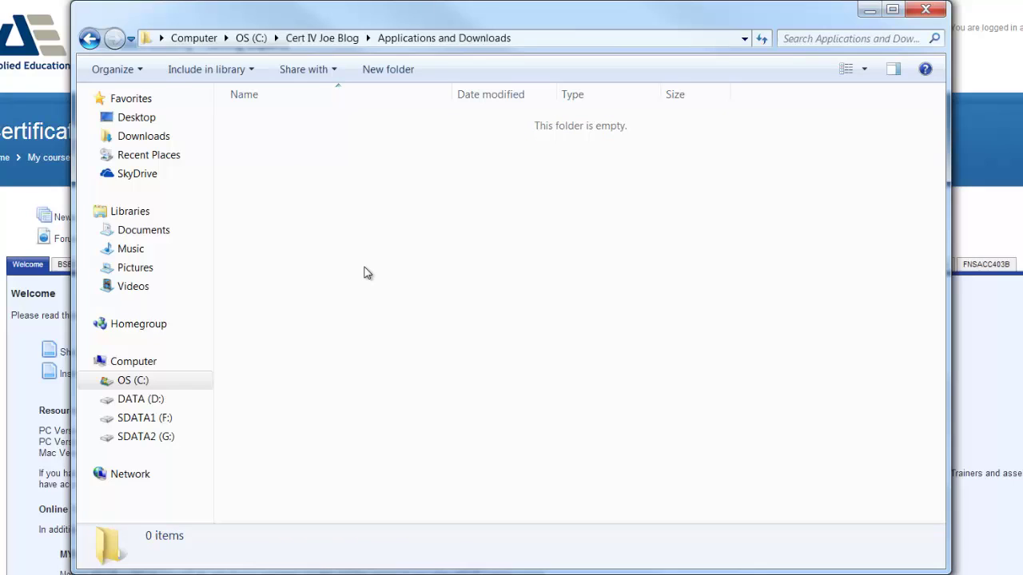
right_click(363, 168)
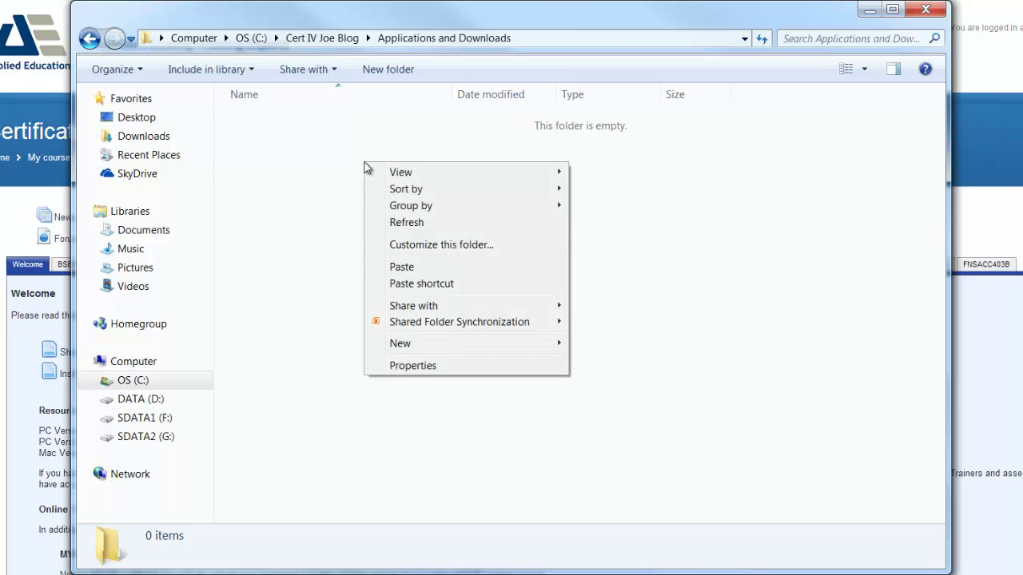
left_click(411, 267)
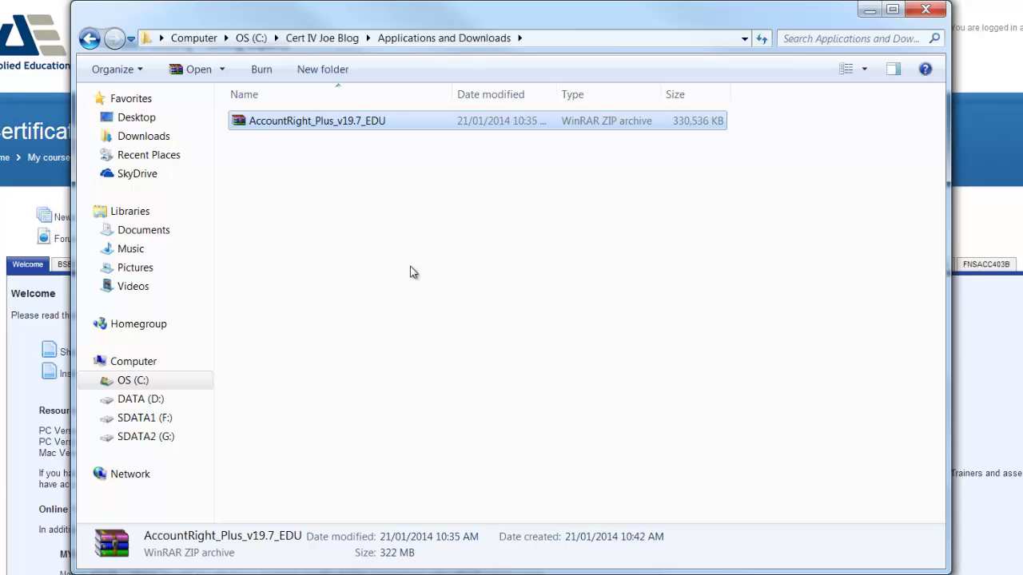
left_click(413, 272)
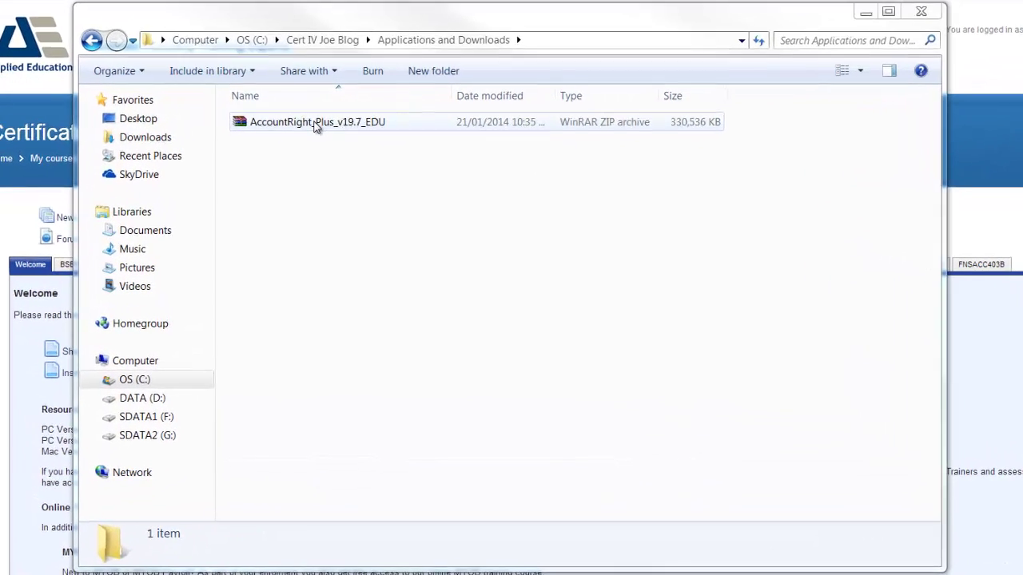
Extract the pasted zip with WinRAR, keeping the default same-named destination folder
right_click(326, 158)
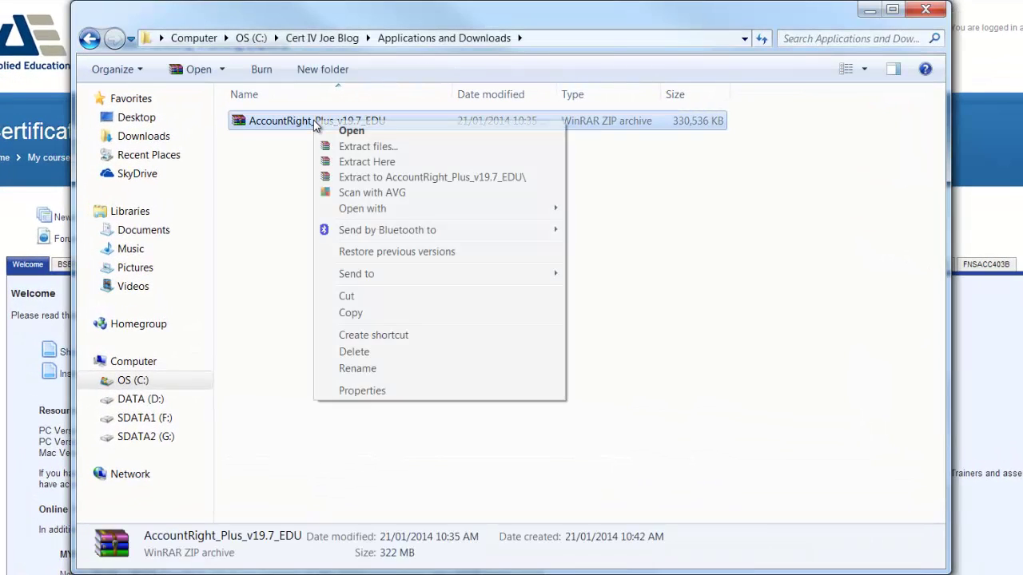
left_click(372, 151)
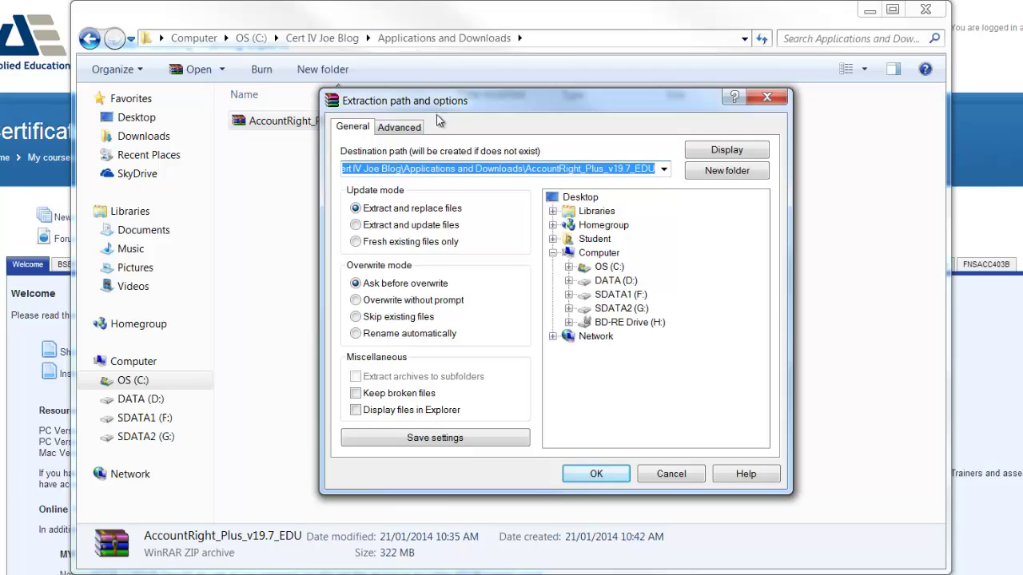
left_click(435, 173)
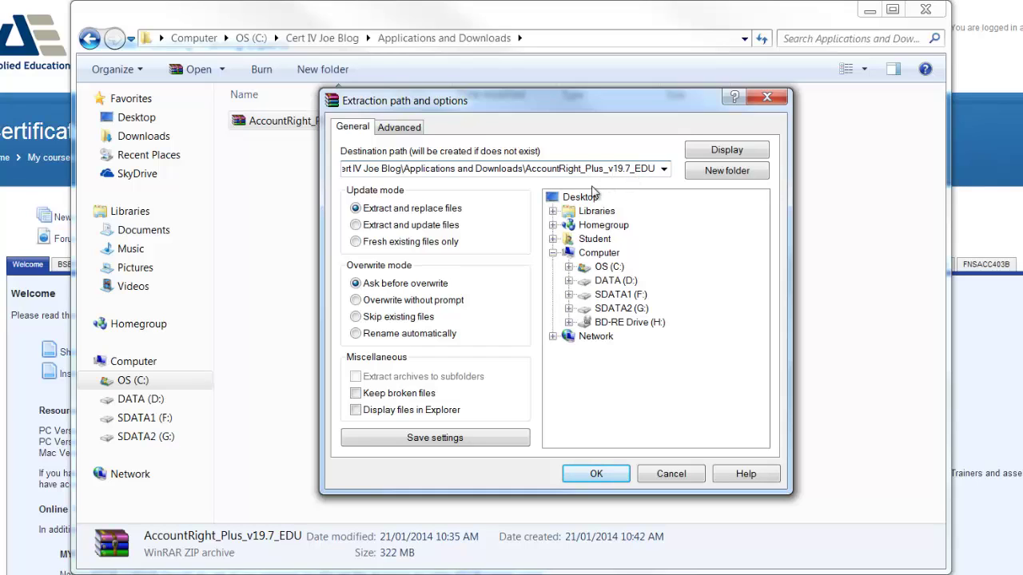
left_click(401, 129)
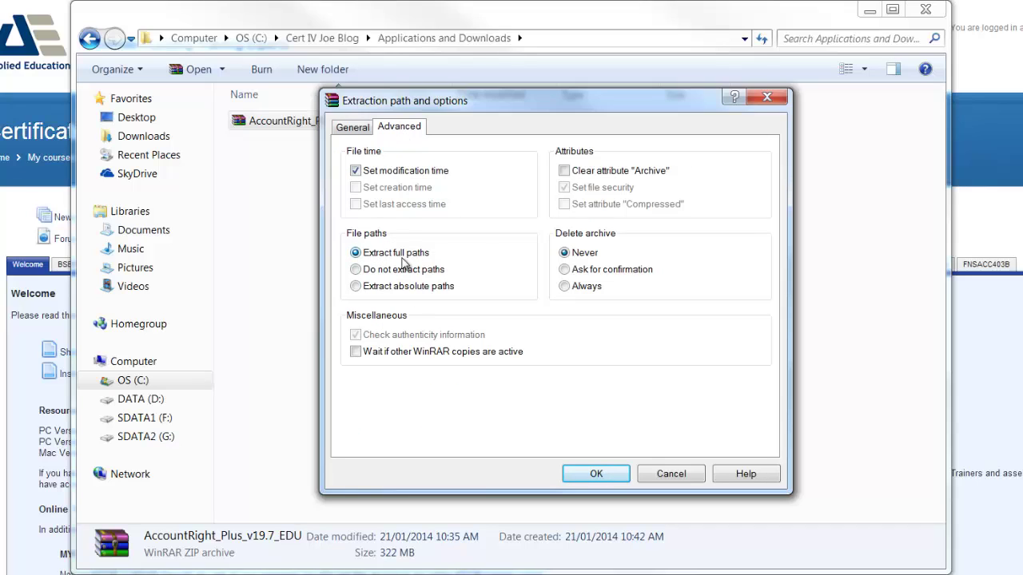
left_click(596, 474)
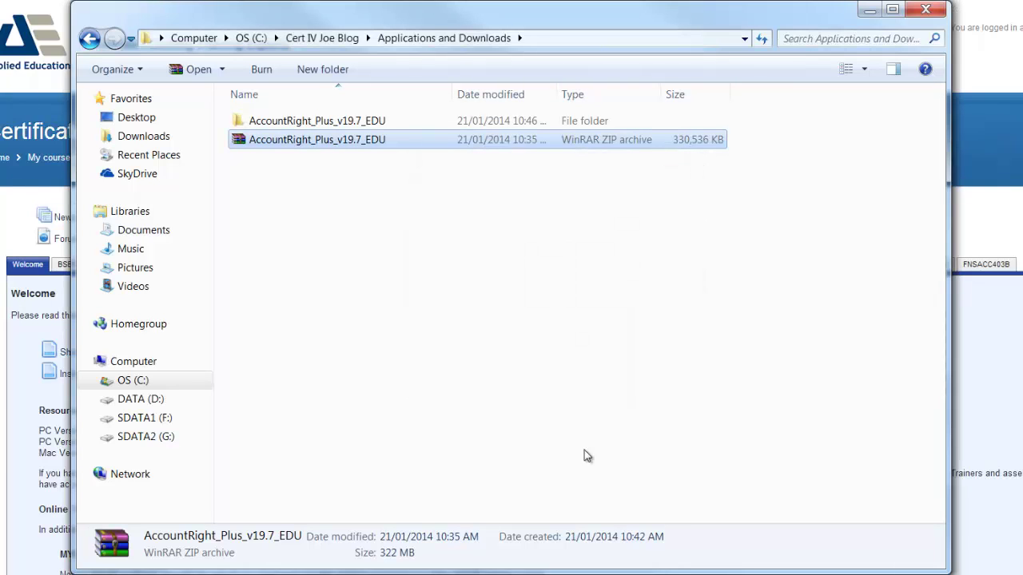
Inspect the extracted AccountRight folder and the zip's contents to locate setup.exe
left_click(335, 128)
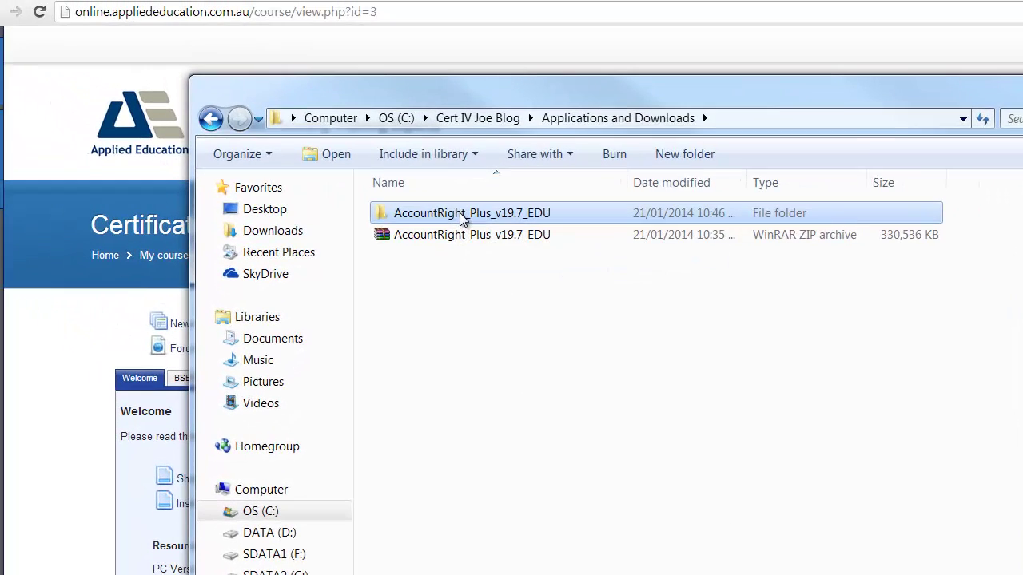
double_click(393, 173)
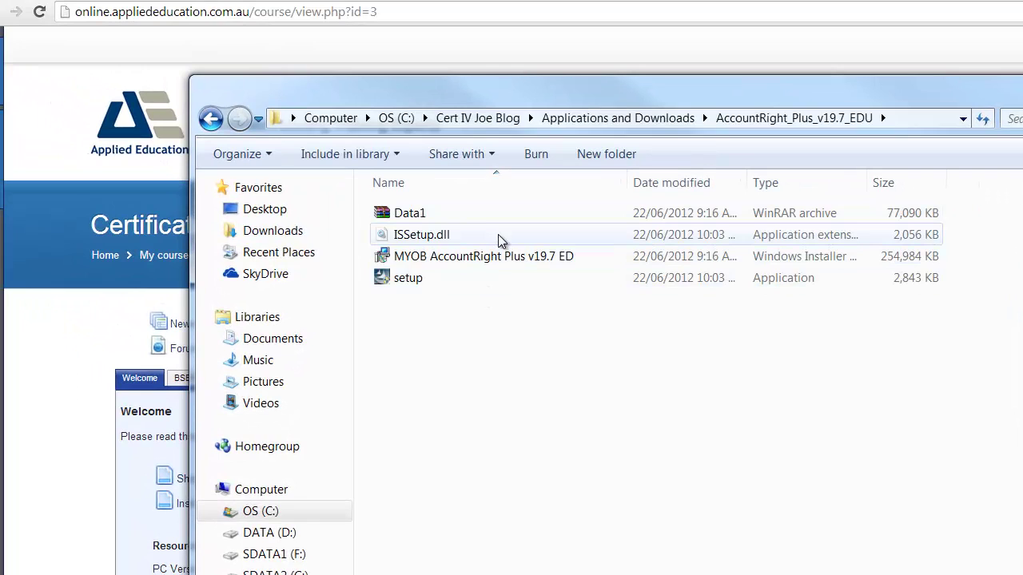
mouse_move(498, 234)
mouse_move(491, 275)
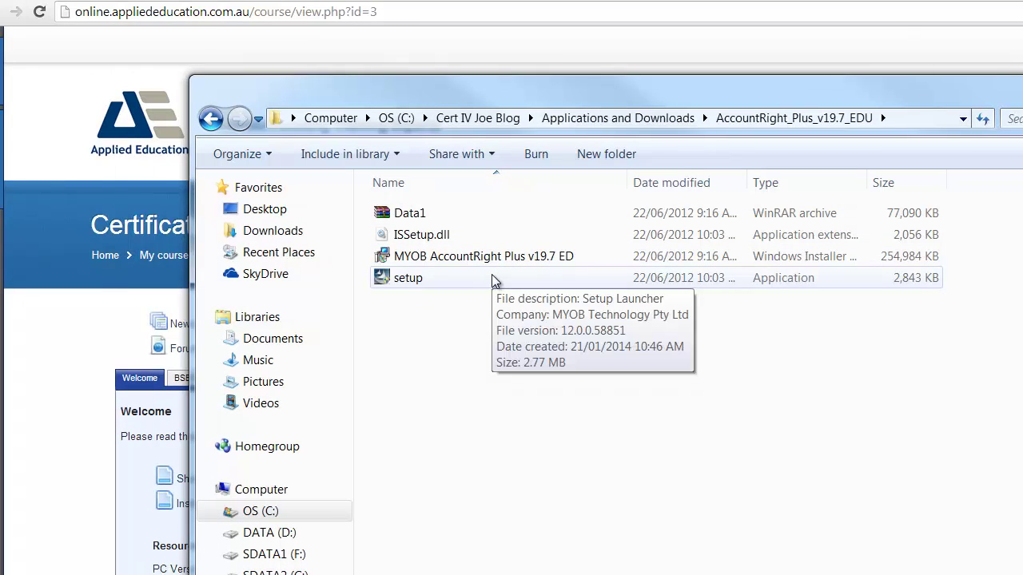
left_click(634, 118)
double_click(515, 238)
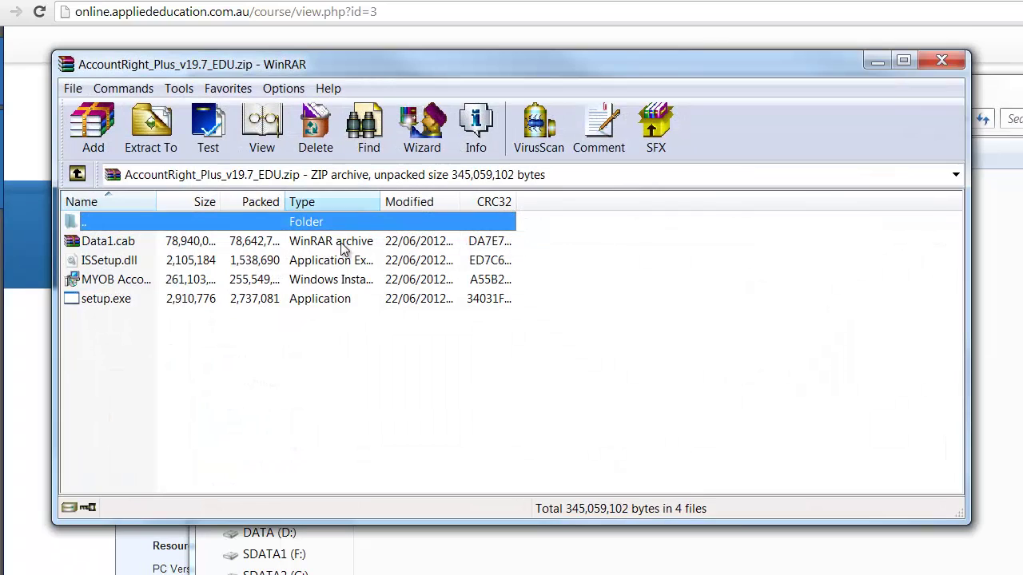
left_click(219, 299)
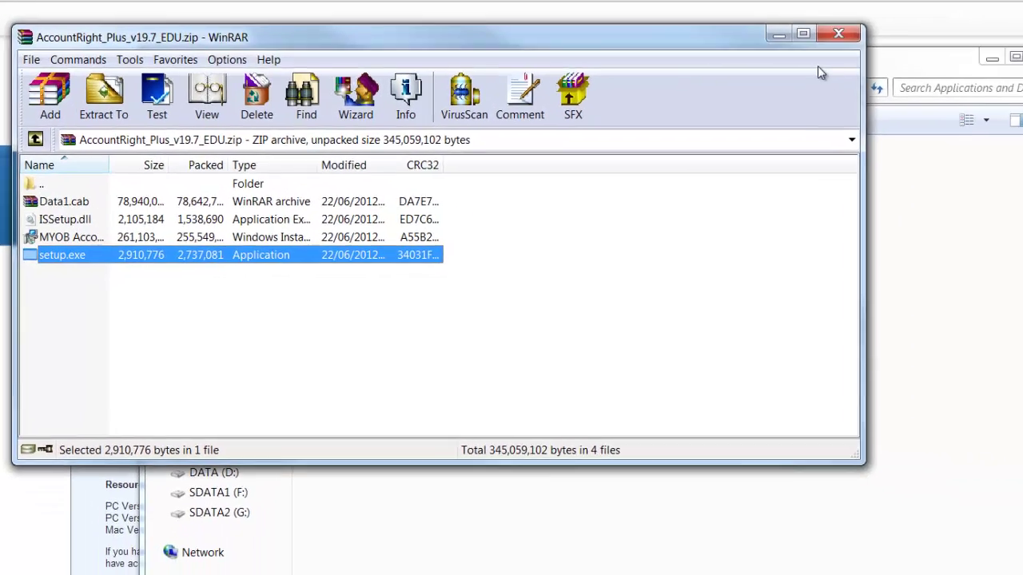
left_click(941, 60)
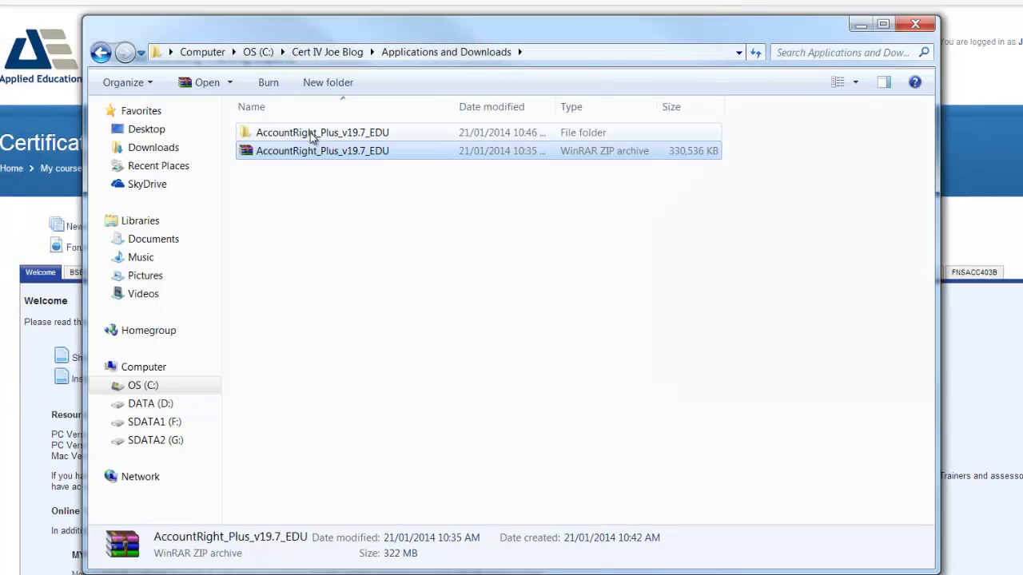
Run setup from the extracted AccountRight_Plus_v19.7_EDU folder
double_click(310, 135)
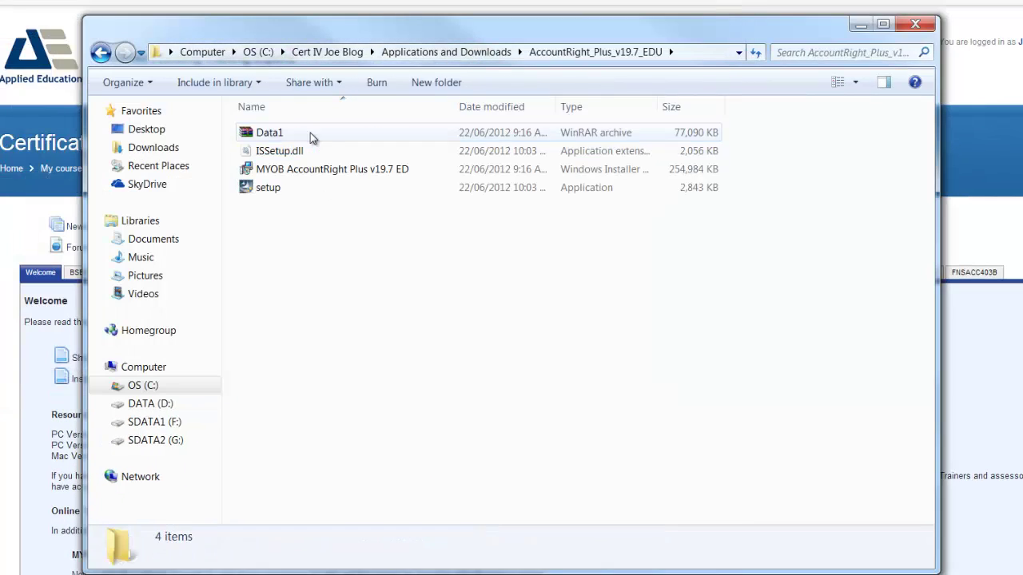
left_click(307, 198)
double_click(286, 191)
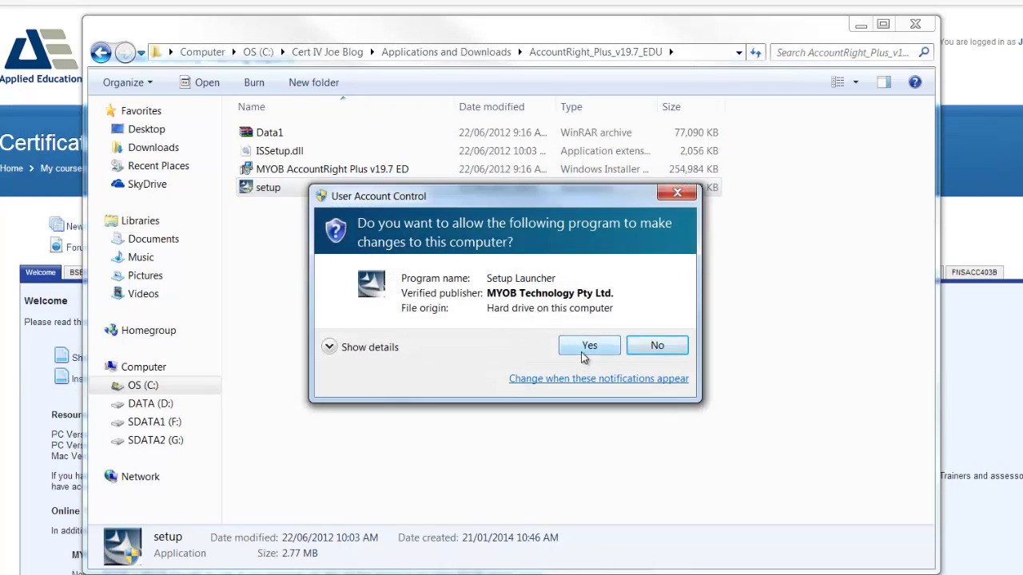
Approve the UAC prompt, accept the license, and keep the Complete install in C:\Plus19ED
left_click(582, 356)
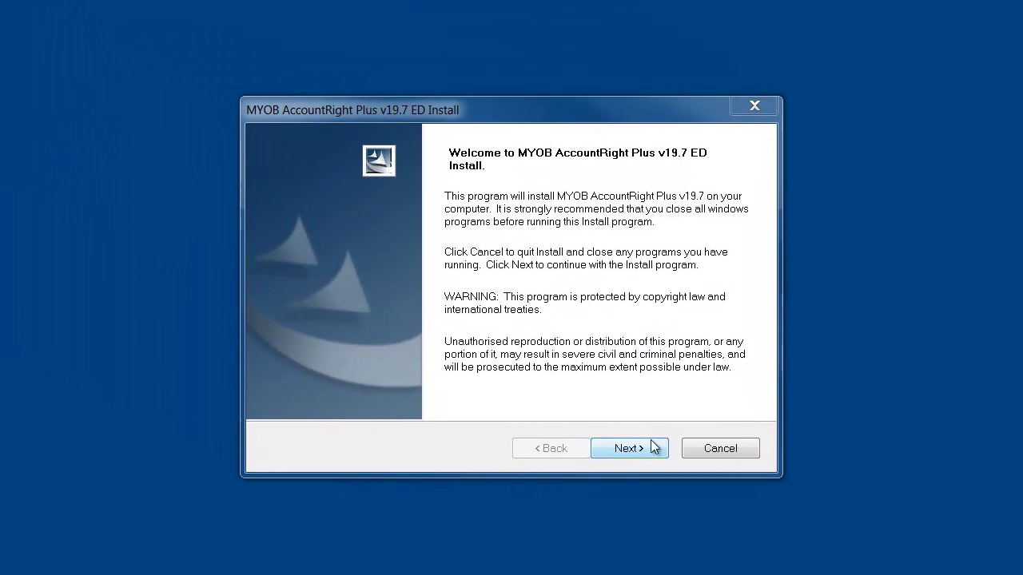
left_click(643, 449)
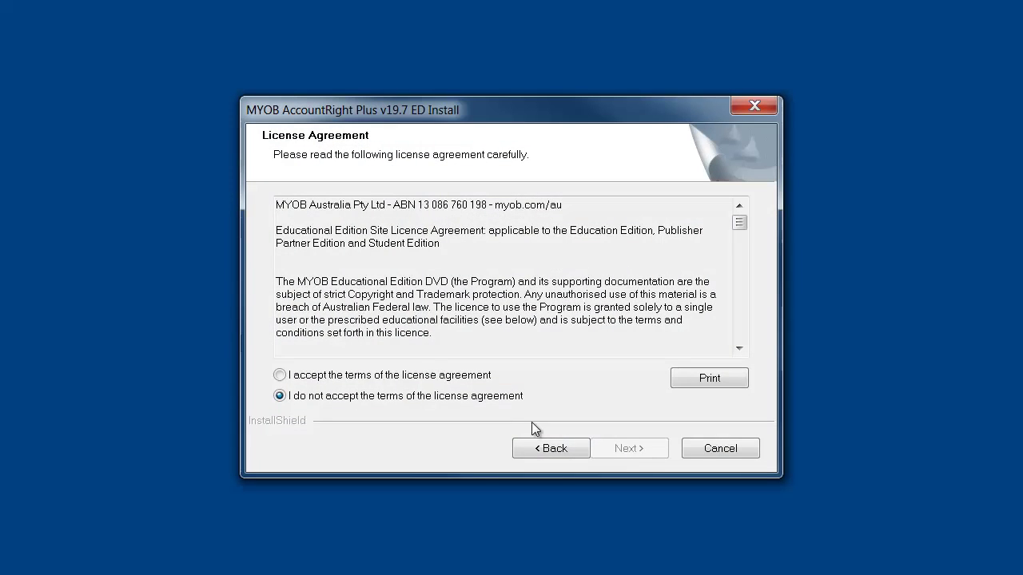
left_click(449, 376)
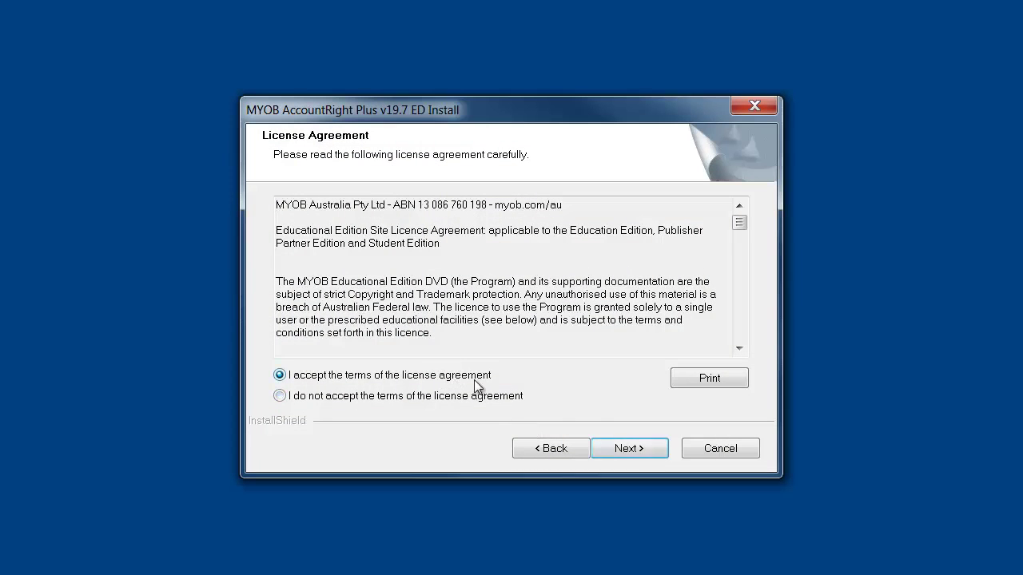
left_click(641, 451)
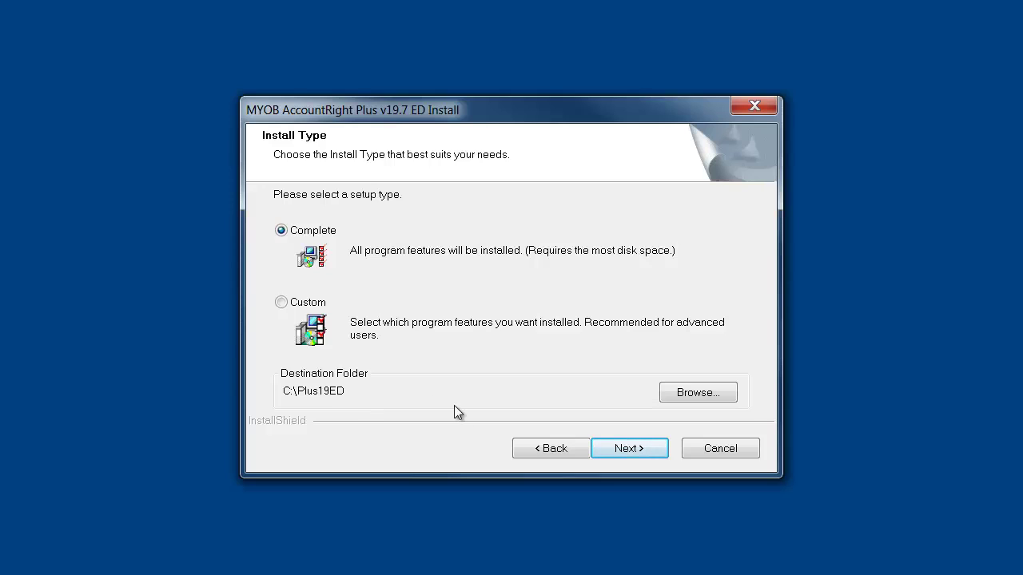
left_click(609, 448)
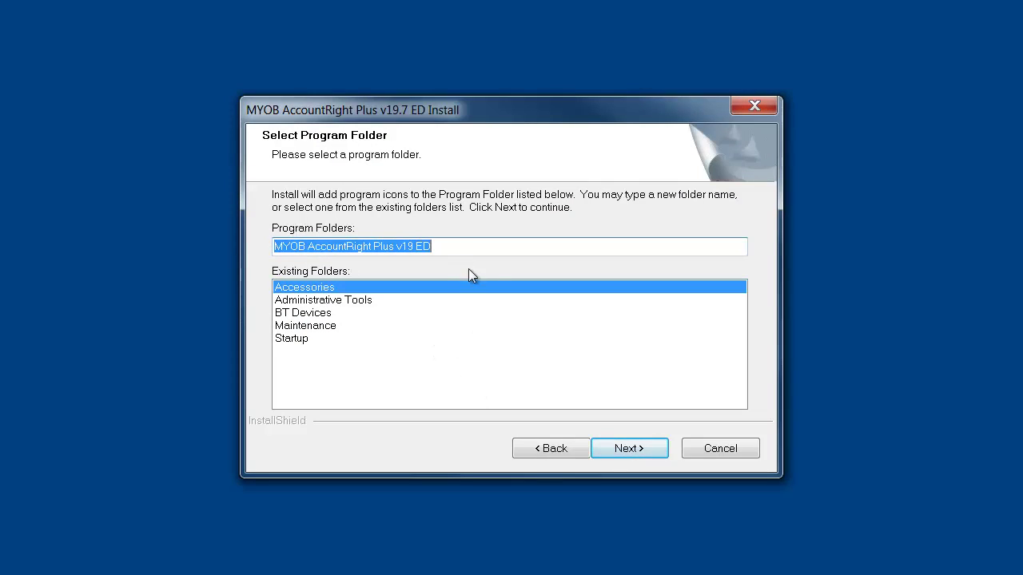
left_click(608, 457)
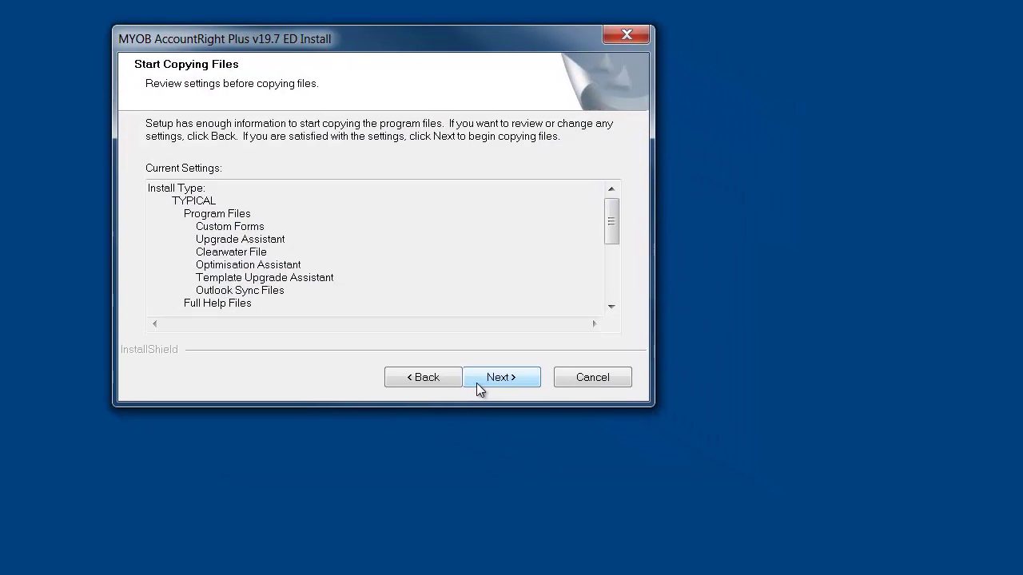
Start copying the program files and let the installation finish
left_click(478, 387)
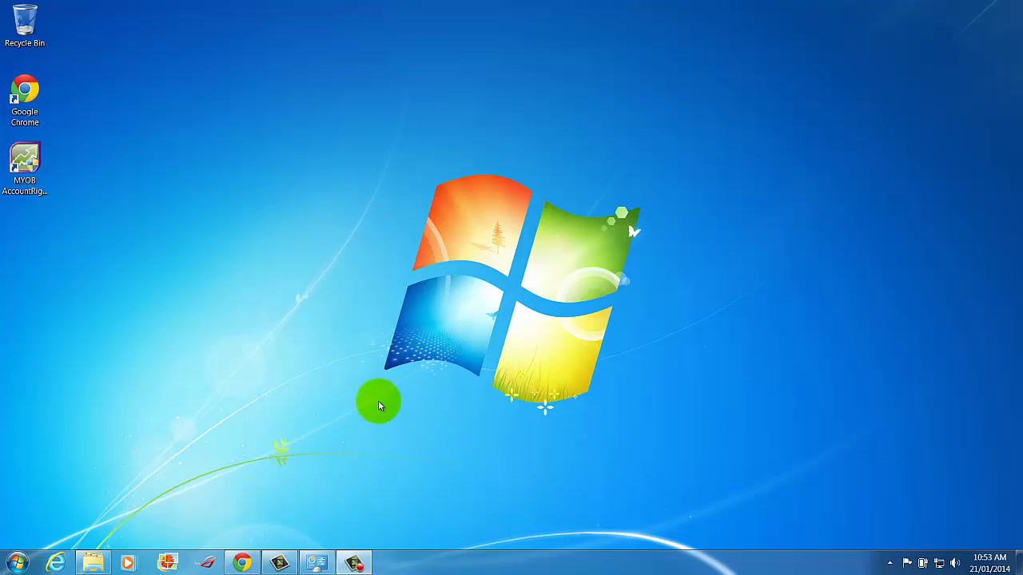
Launch MYOB AccountRight from its desktop shortcut, approving UAC and the ZoneAlarm firewall alert
left_click(25, 163)
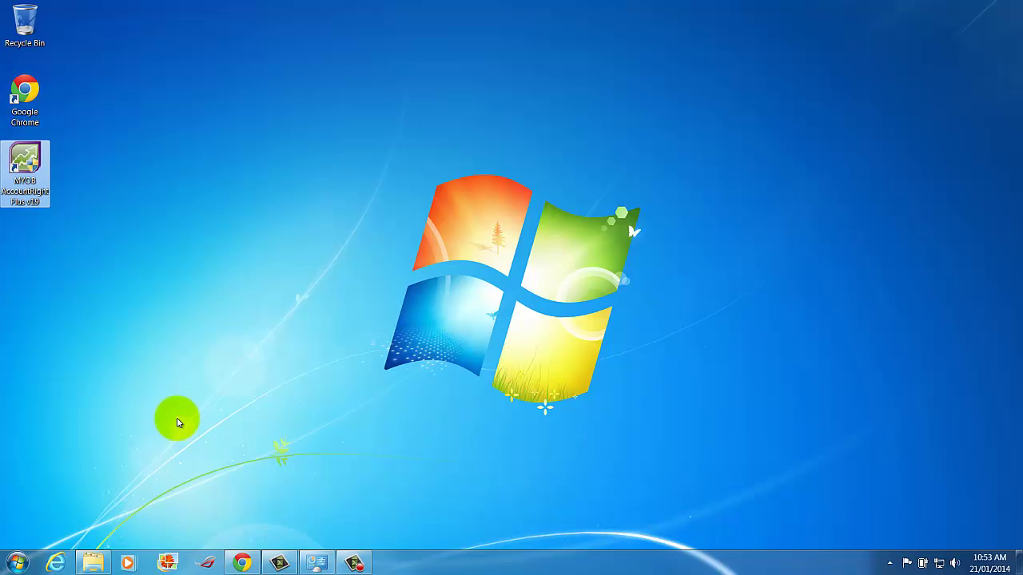
double_click(27, 159)
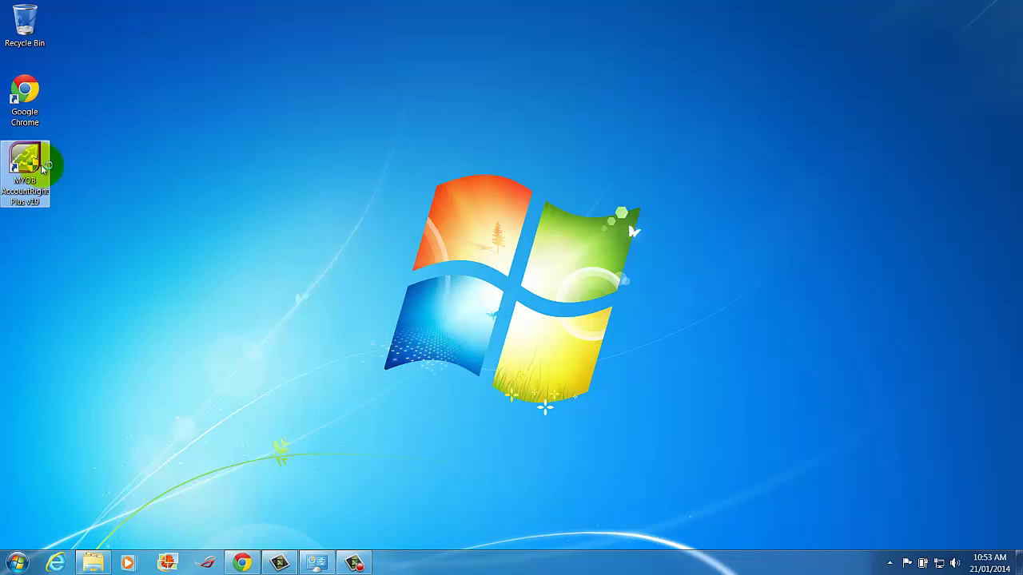
left_click(352, 291)
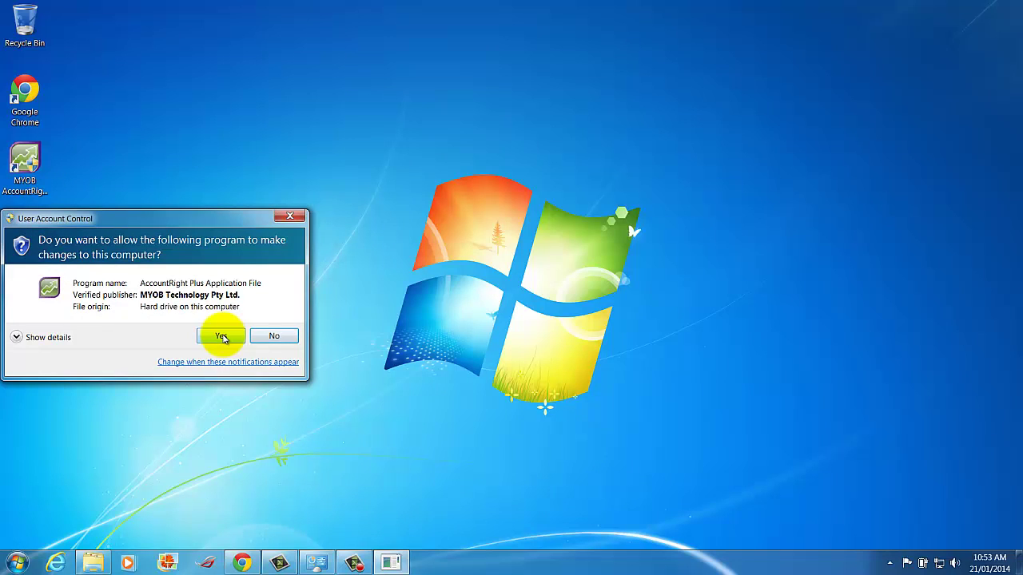
left_click(223, 337)
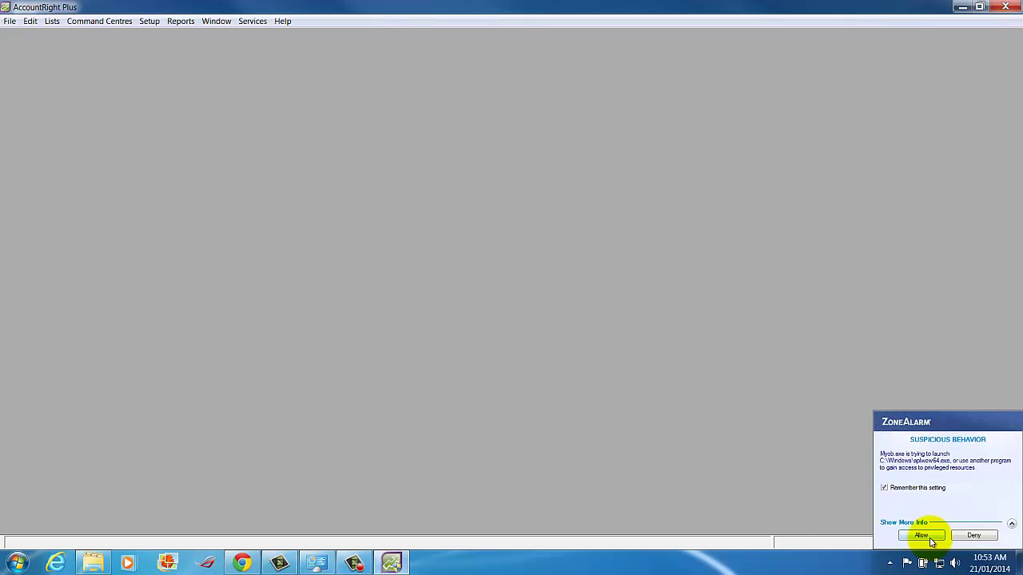
left_click(930, 538)
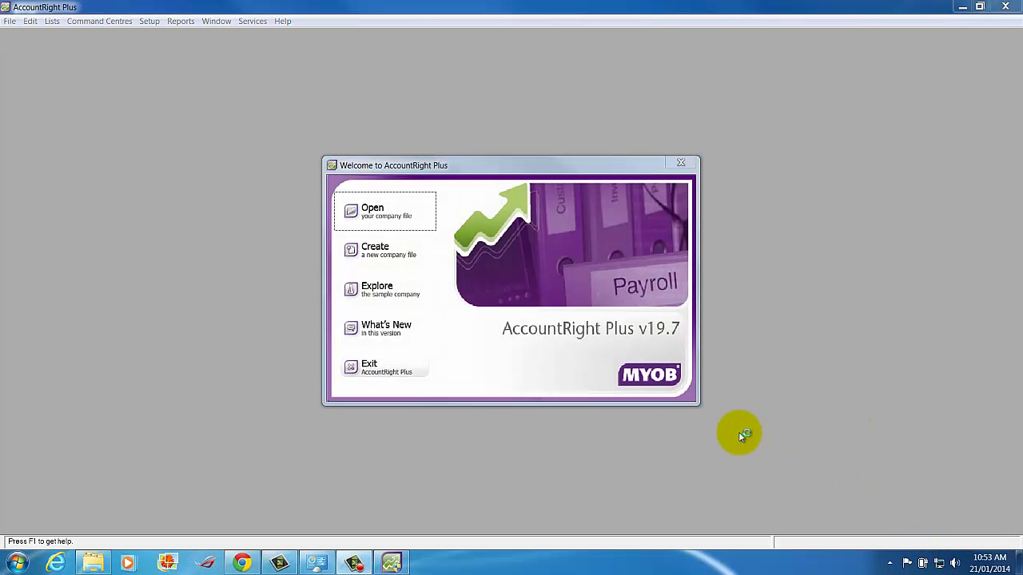